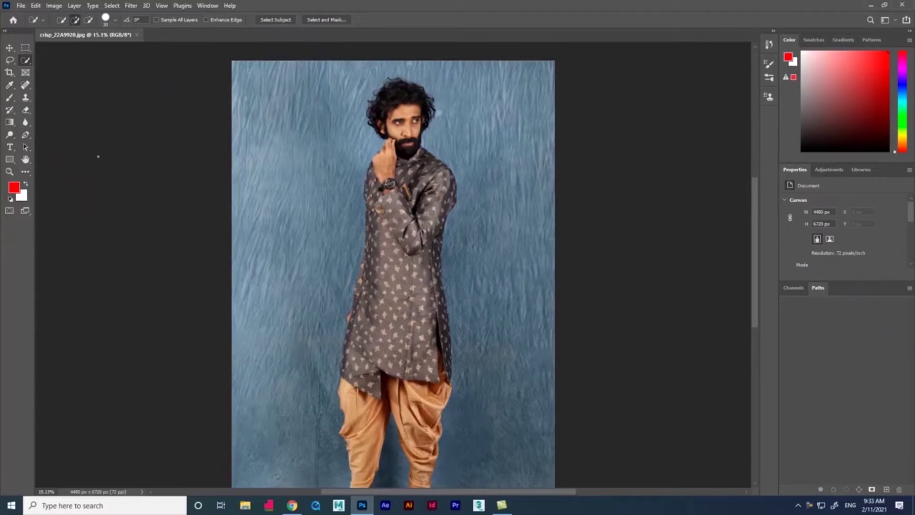
- Show the Layers panel and unlock the Background layer to make it a regular editable layer
click(209, 5)
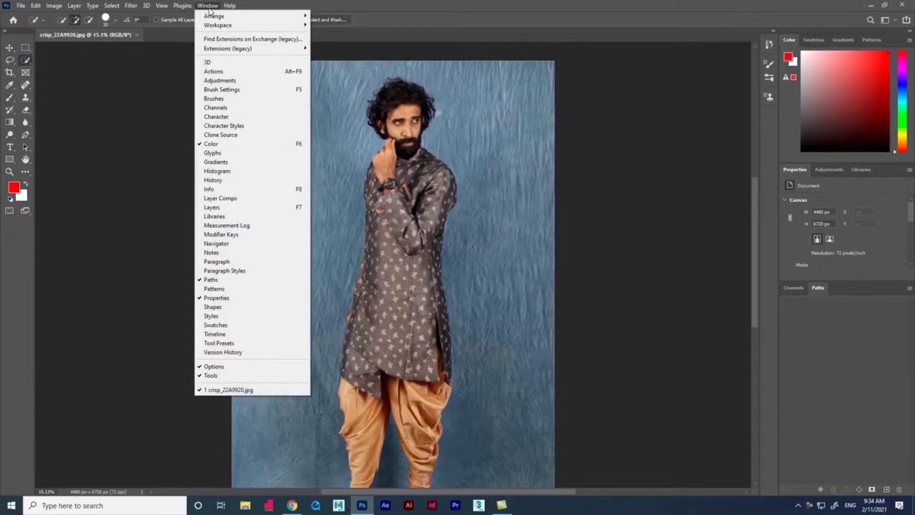
click(212, 208)
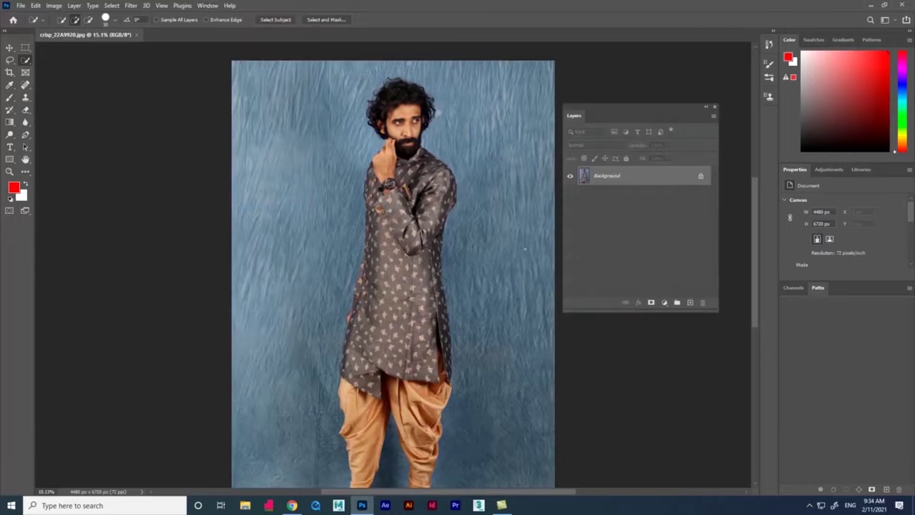
scroll(525, 249, down, 3)
scroll(525, 249, up, 4)
scroll(526, 249, down, 1)
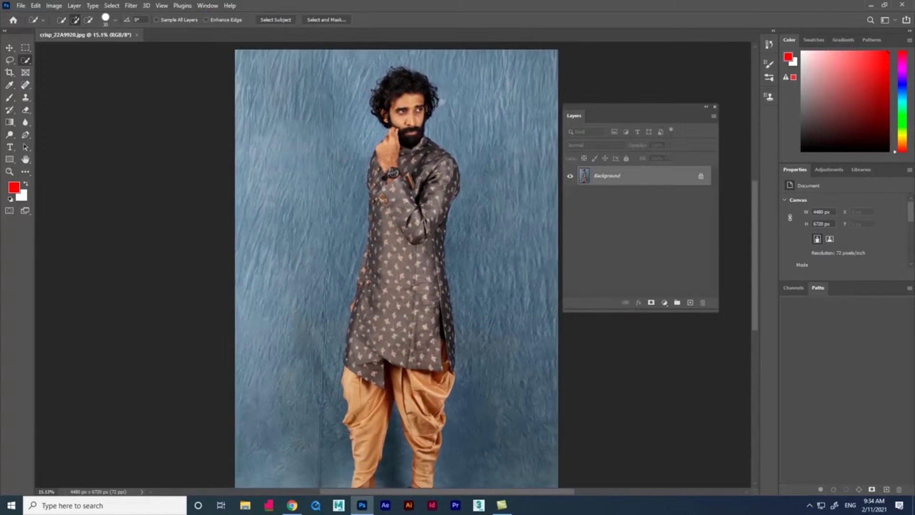
key(ctrl+minus)
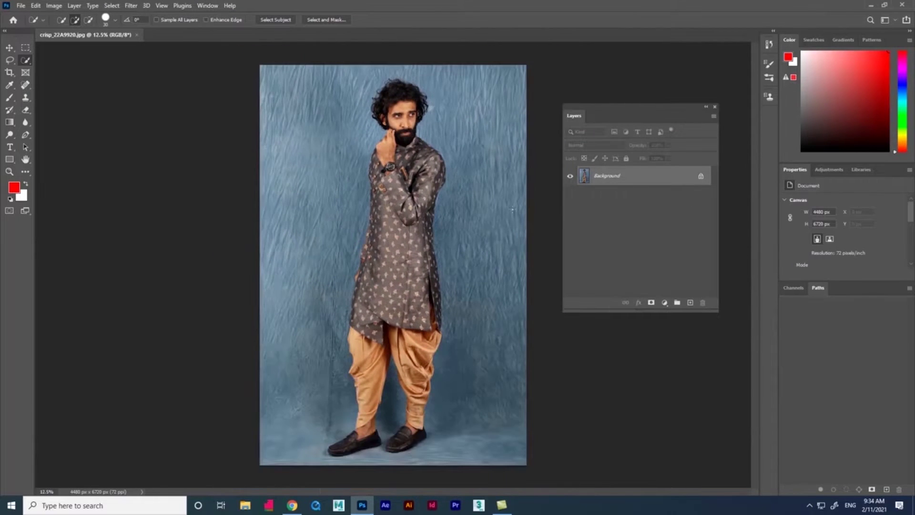
click(700, 180)
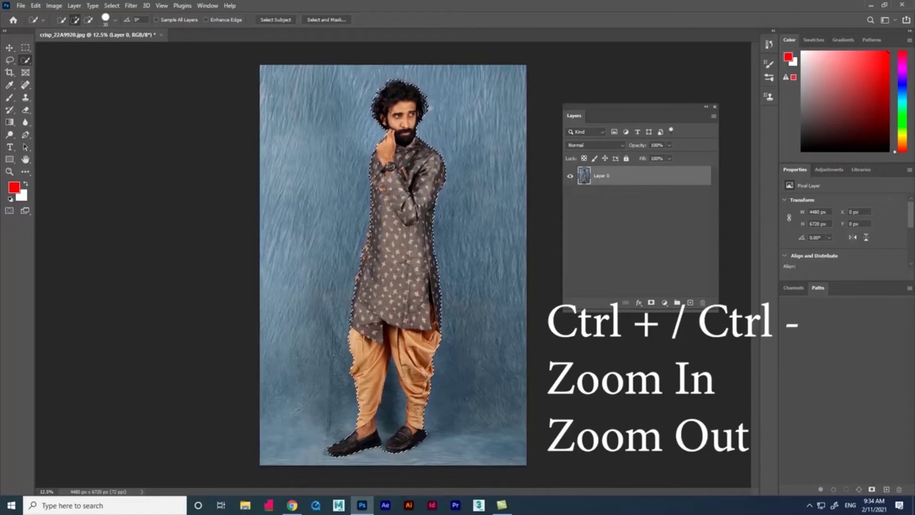
- Subtract the excess floor area along the soles of the shoes from the selection around the man
scroll(352, 268, up, 2)
scroll(353, 268, up, 3)
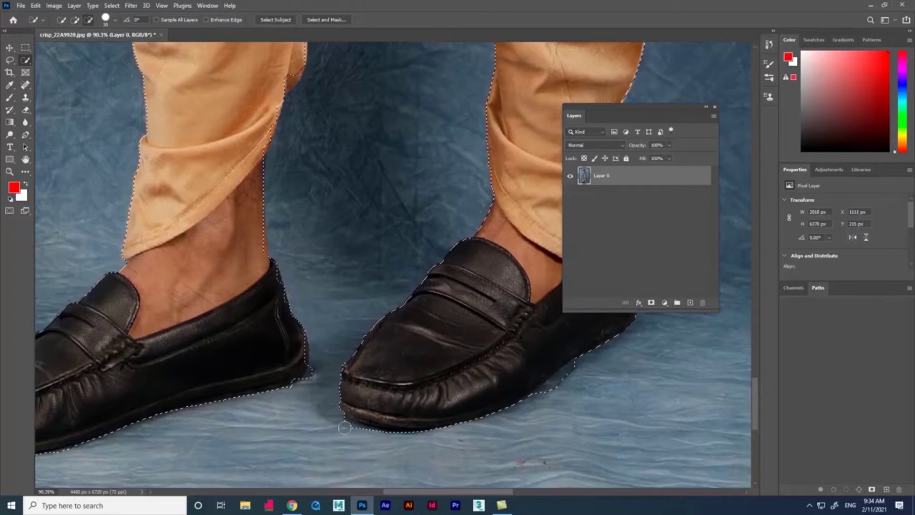
mouse_move(551, 385)
mouse_down()
mouse_move(571, 373)
mouse_move(581, 391)
mouse_up()
scroll(545, 401, down, 2)
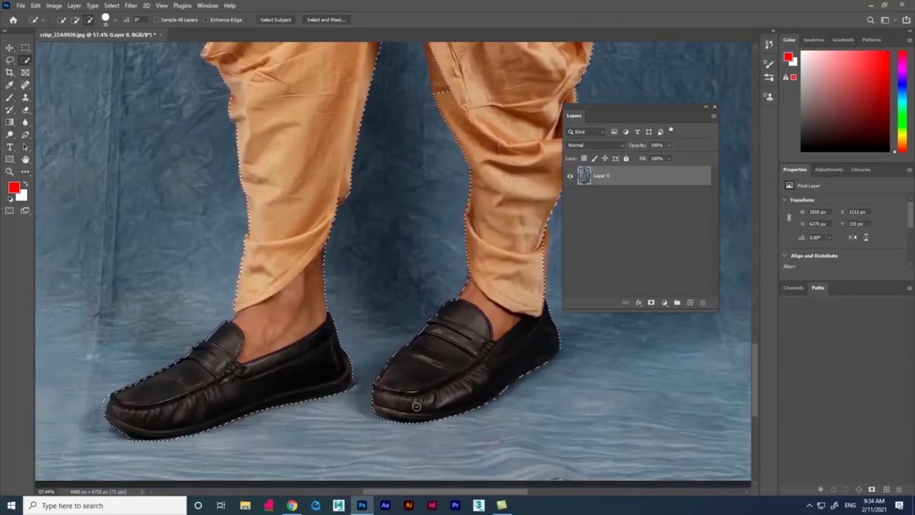
scroll(361, 371, up, 4)
scroll(361, 371, down, 3)
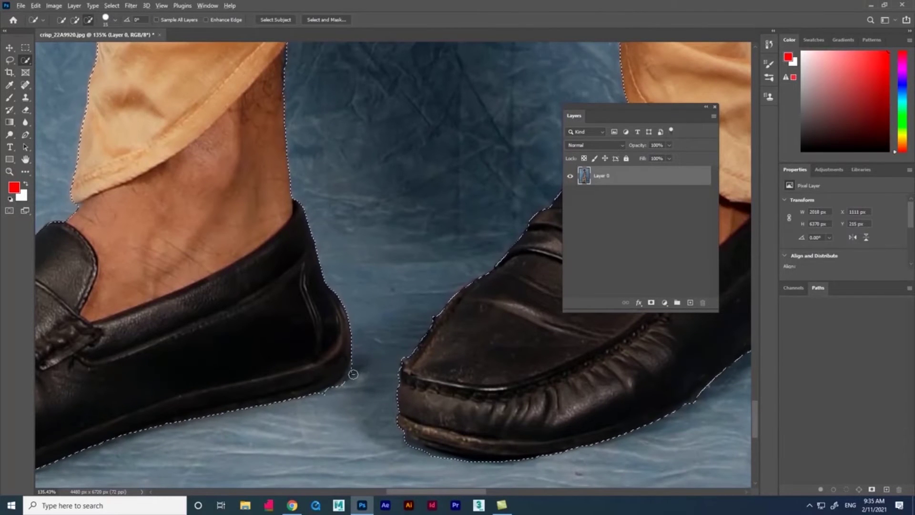
- Refine the selection edges with Quick Selection at the top of the gap between the two trouser legs
scroll(360, 411, down, 3)
scroll(400, 243, up, 5)
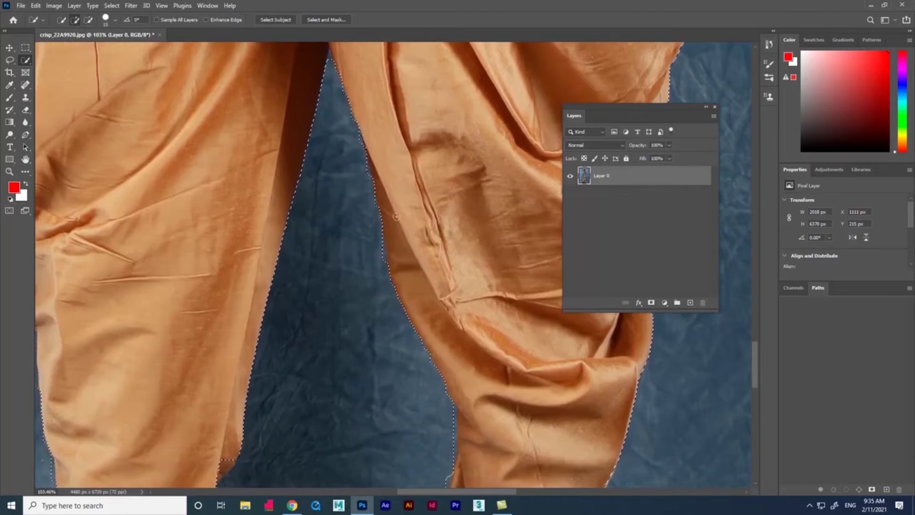
scroll(334, 66, up, 3)
click(322, 59)
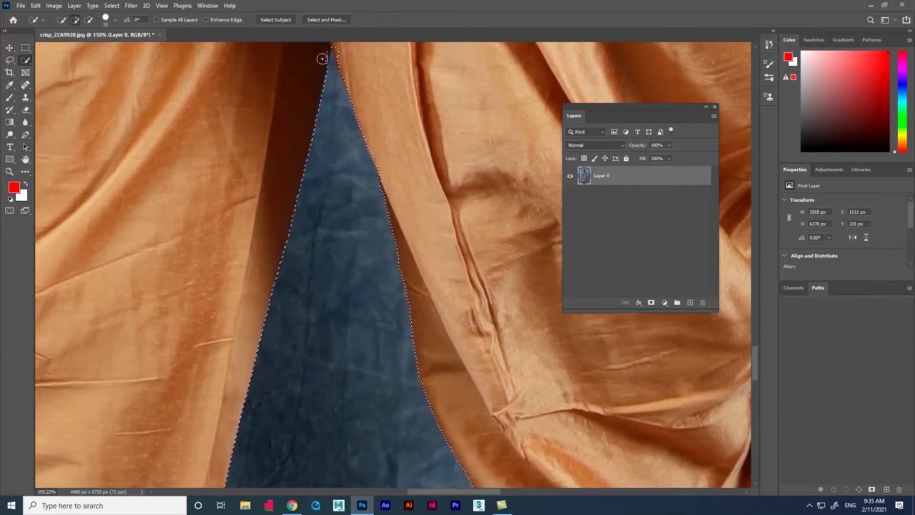
click(354, 77)
scroll(327, 310, down, 6)
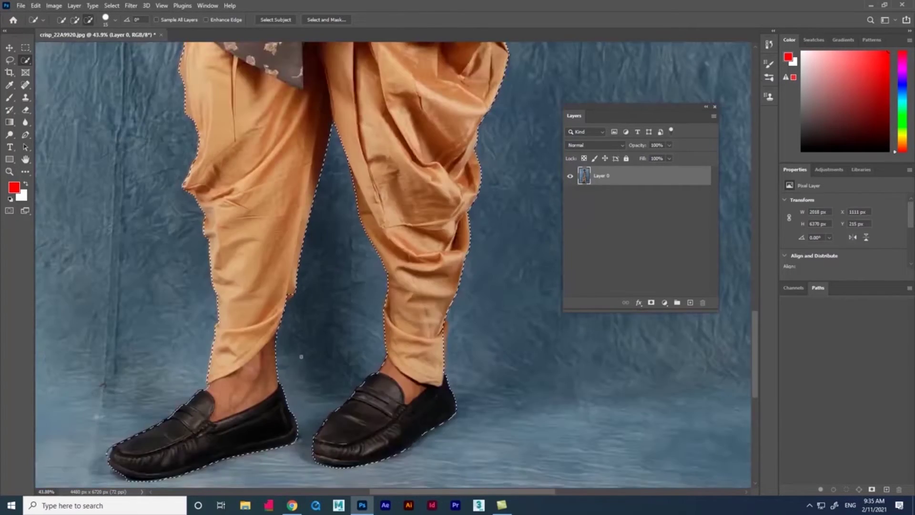
- Clean up the selection around the toe of the front shoe and along the folded trouser cuff on the other leg
scroll(193, 315, up, 5)
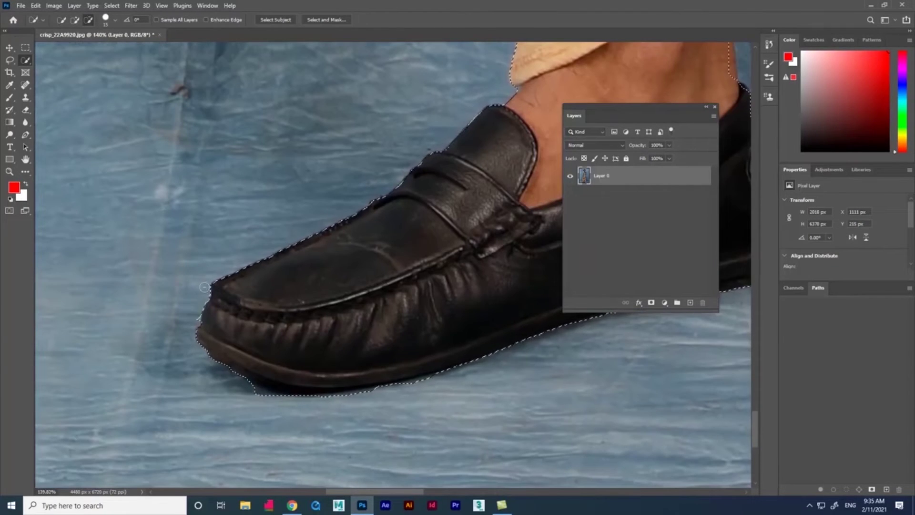
scroll(210, 362, down, 7)
scroll(390, 302, up, 7)
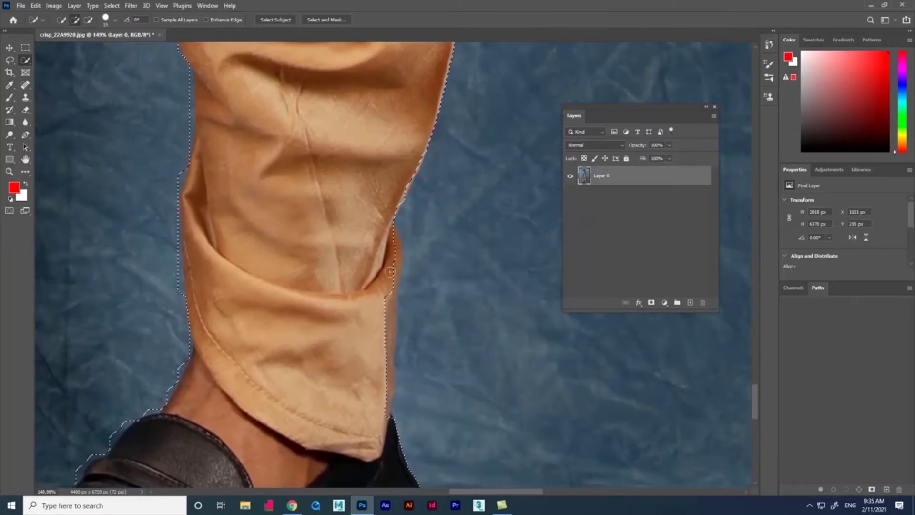
scroll(334, 283, down, 6)
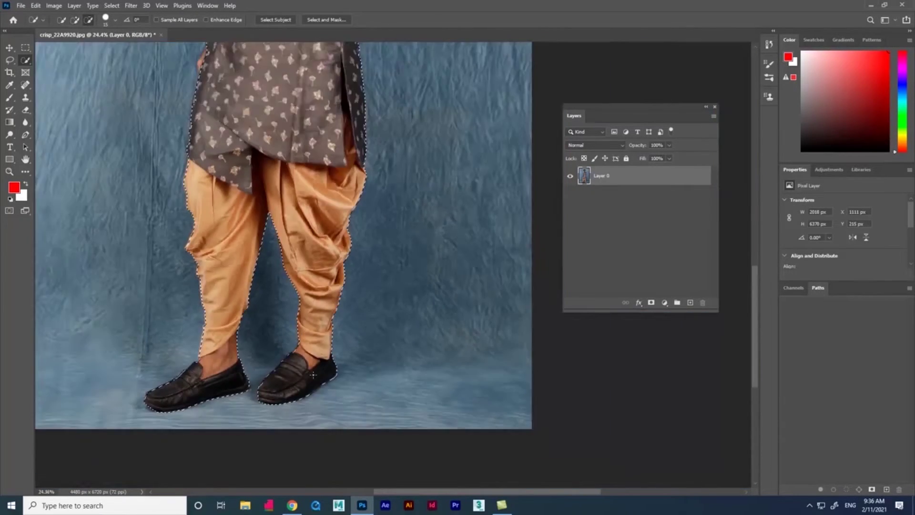
- Refine the selection edge along the buttoned side of the kurta, including the skin and sleeve end showing behind it
scroll(362, 244, up, 5)
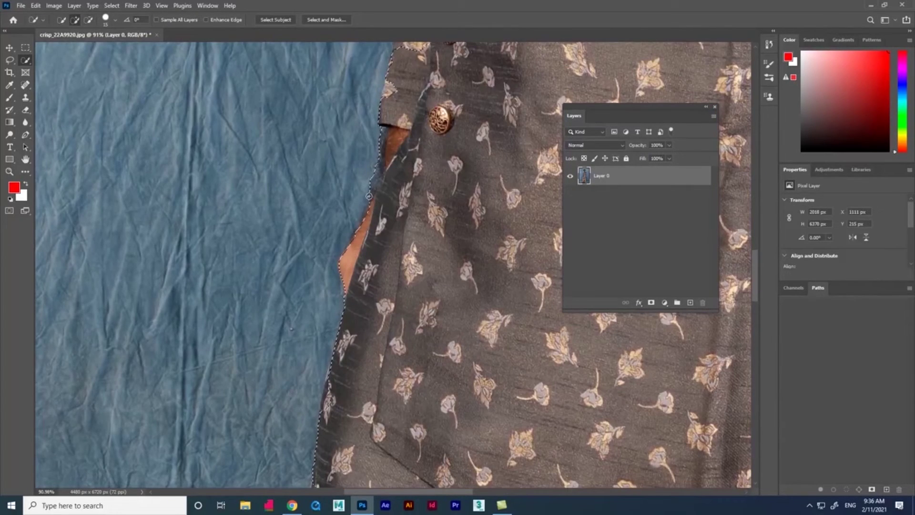
scroll(394, 253, up, 2)
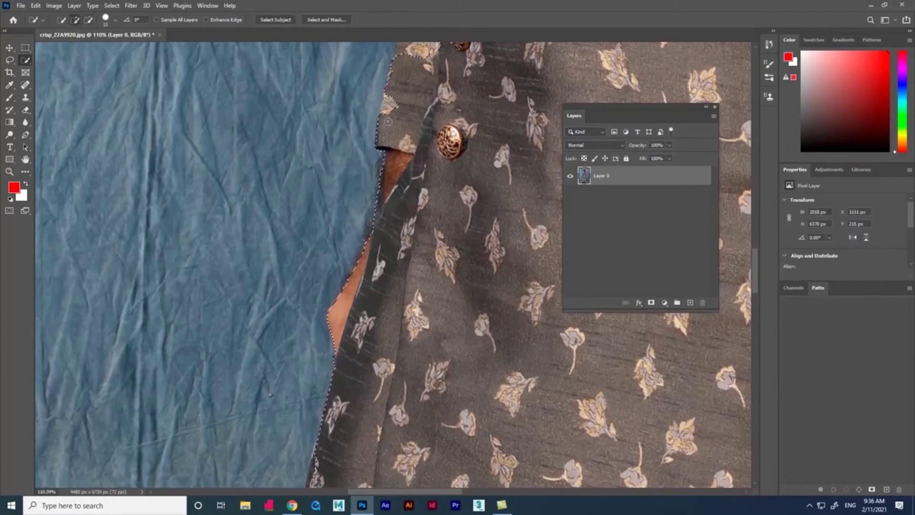
scroll(405, 210, down, 3)
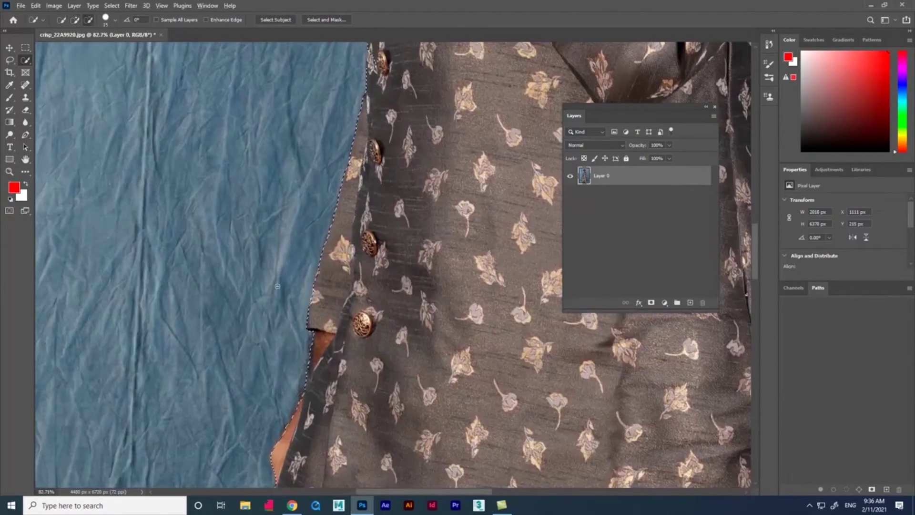
scroll(363, 121, up, 1)
scroll(285, 214, up, 1)
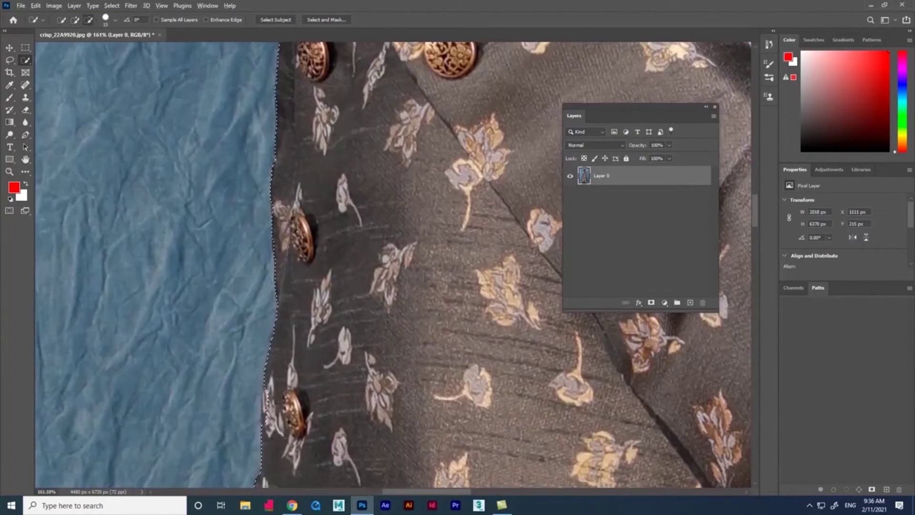
scroll(282, 224, down, 3)
scroll(266, 261, up, 1)
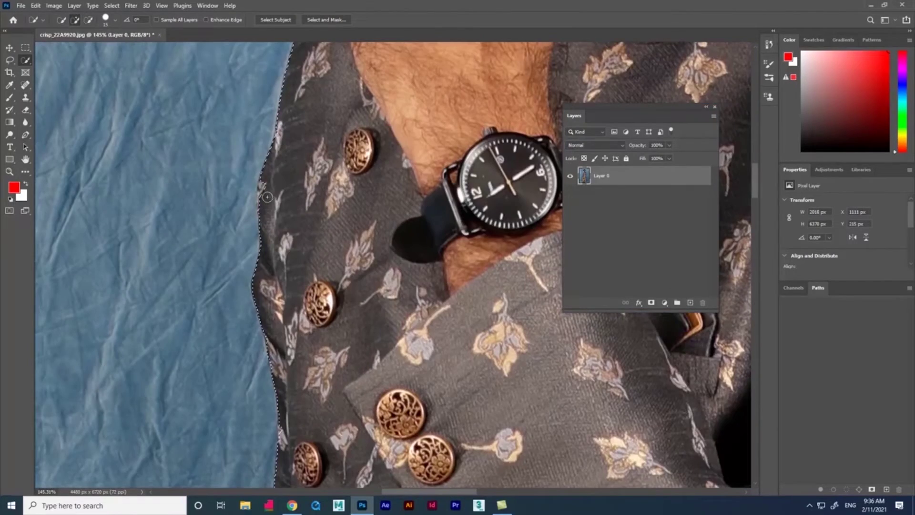
- Refine the selection edge around the watch-side sleeve and the raised hand beside the beard
scroll(265, 261, down, 3)
scroll(287, 172, up, 3)
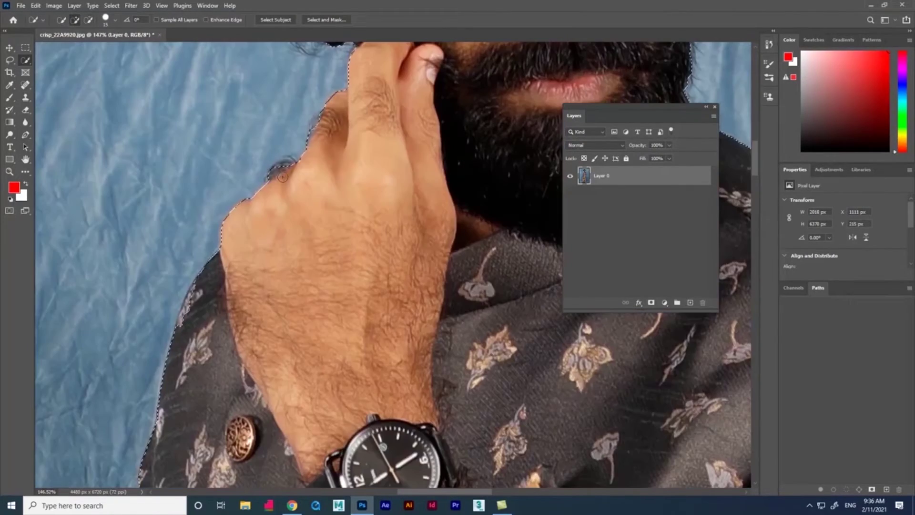
scroll(292, 167, down, 2)
scroll(292, 168, up, 2)
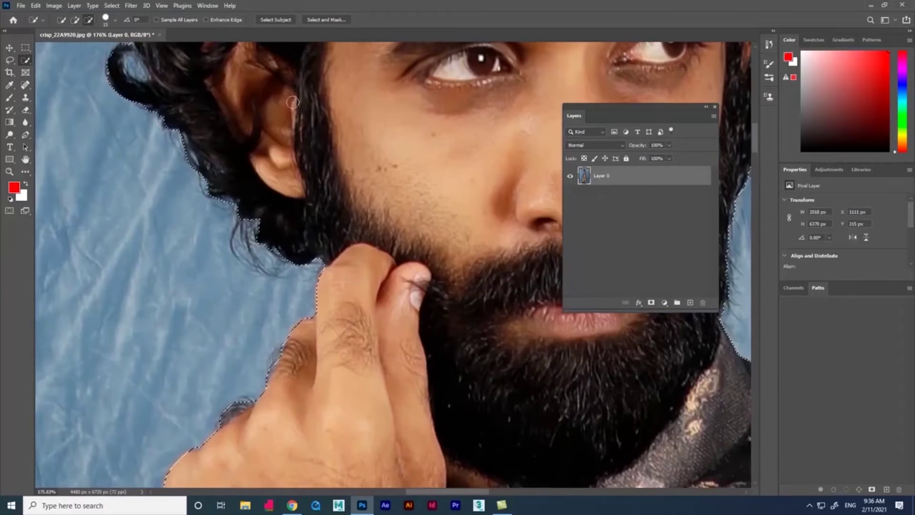
- Refine the selection around the small curl of hair beside the ear, keeping the strand and excluding the backdrop
scroll(200, 228, down, 1)
scroll(201, 228, up, 1)
drag(200, 228, 204, 241)
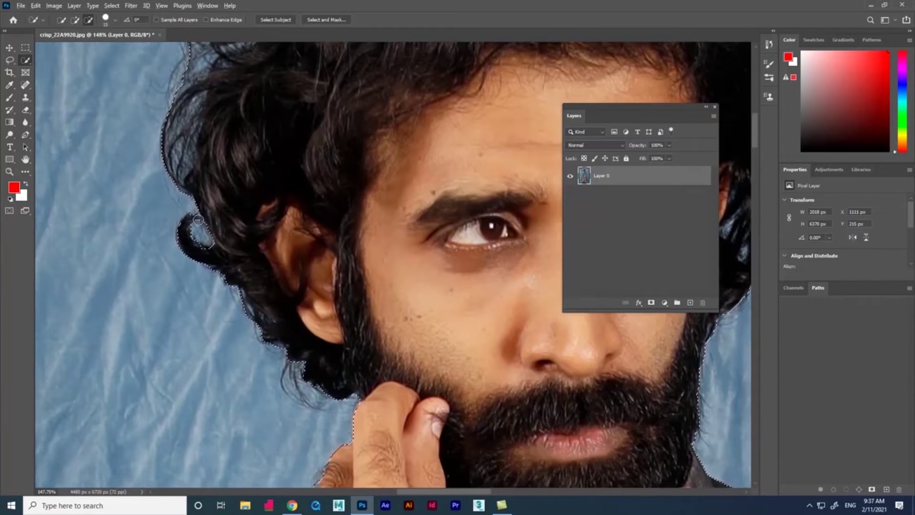
click(200, 253)
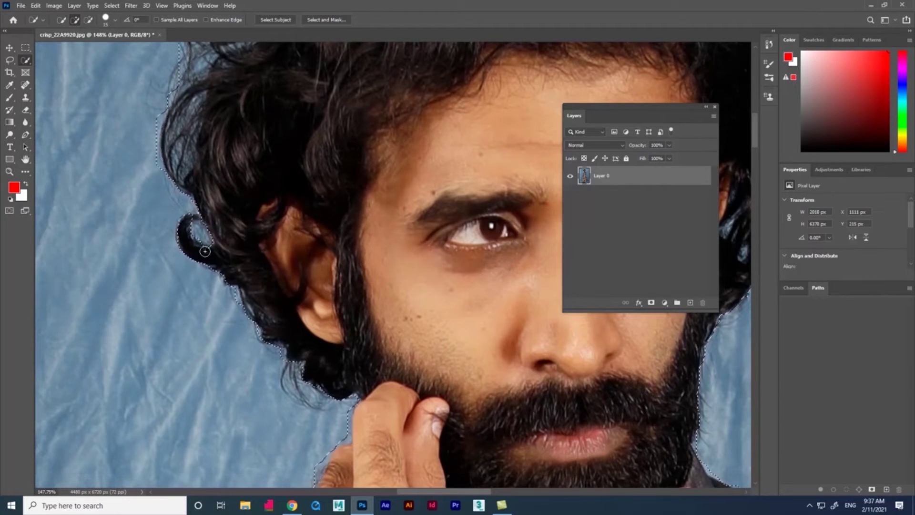
- Trim the selection around the upper curls and subtract the loose strands and backdrop on the far side of the head
scroll(206, 248, down, 5)
scroll(214, 167, up, 5)
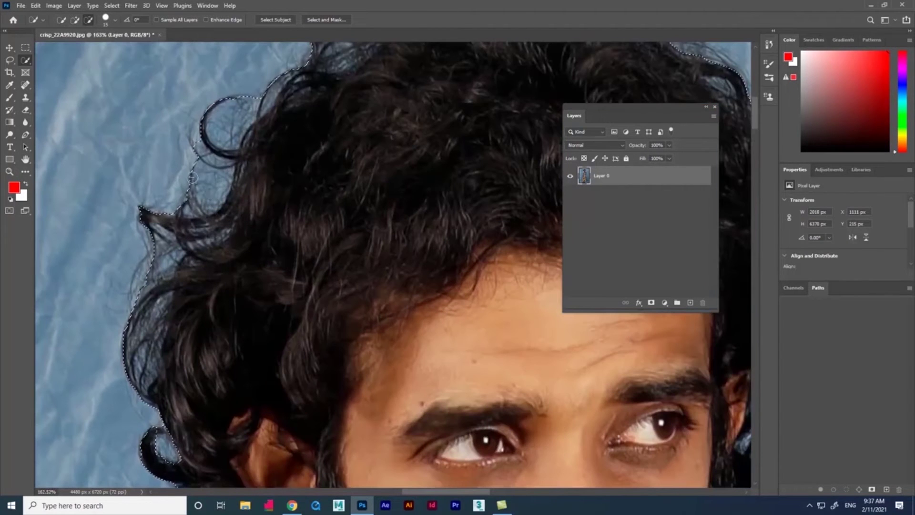
mouse_move(225, 100)
mouse_down()
mouse_move(221, 124)
mouse_move(247, 117)
mouse_move(217, 132)
mouse_move(239, 115)
mouse_up()
scroll(352, 307, down, 8)
scroll(353, 307, up, 7)
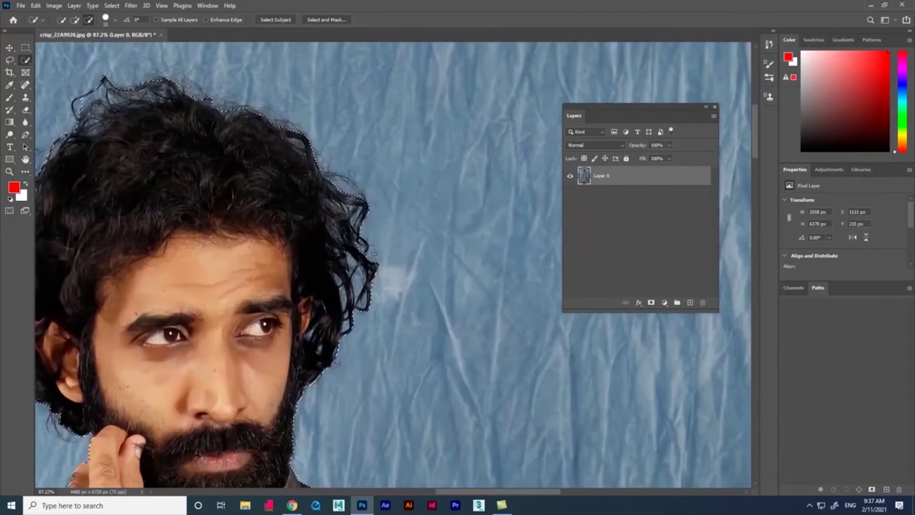
mouse_move(342, 356)
mouse_down()
mouse_move(362, 260)
mouse_move(352, 223)
mouse_up()
drag(340, 320, 329, 229)
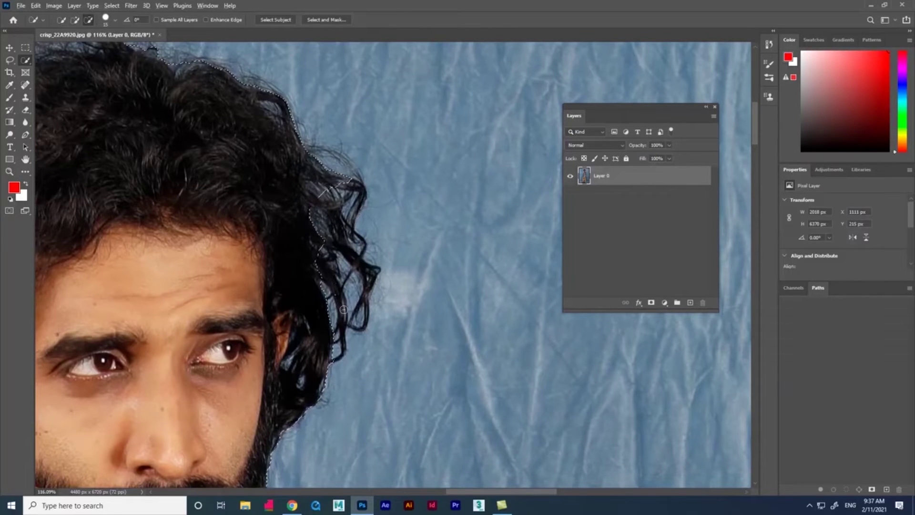
- Open the man's selection in the Select and Mask workspace for refining around the head
key(ctrl+minus)
key(ctrl+minus)
key(ctrl+minus)
key(ctrl+minus)
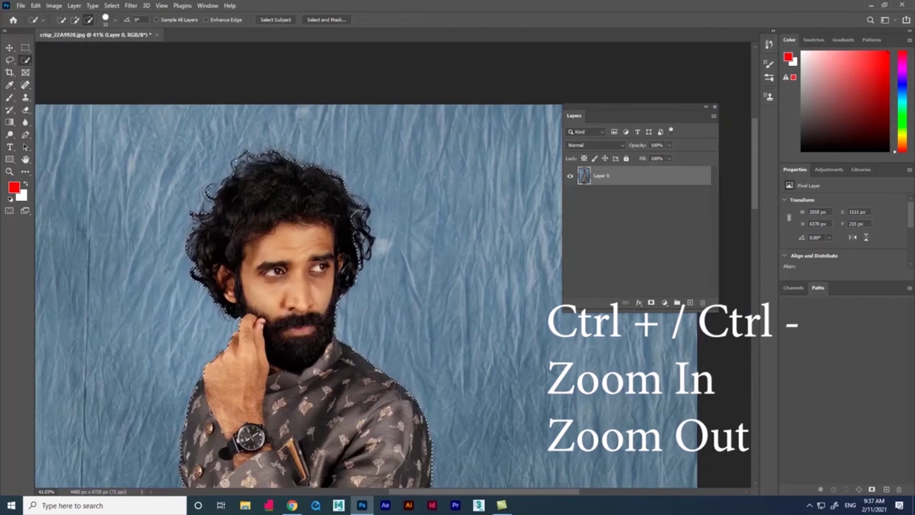
key(ctrl+minus)
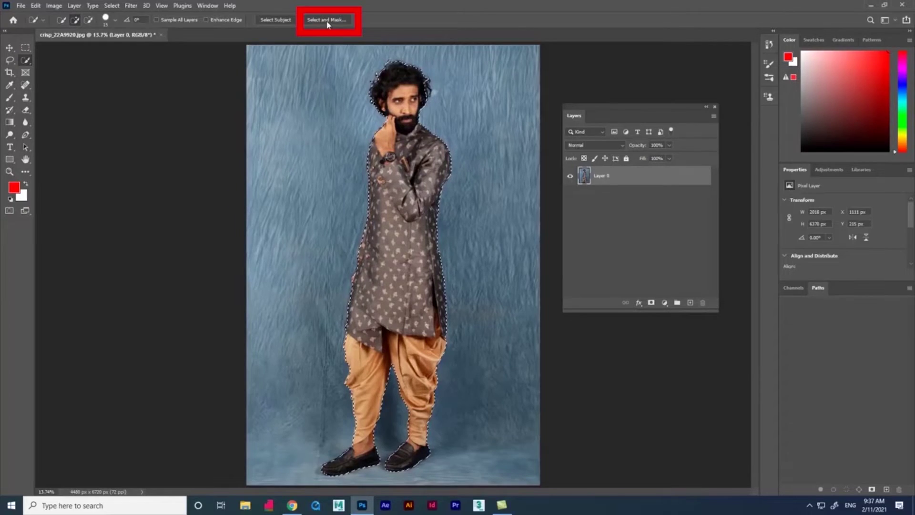
click(328, 21)
key(ctrl+plus)
key(ctrl+plus)
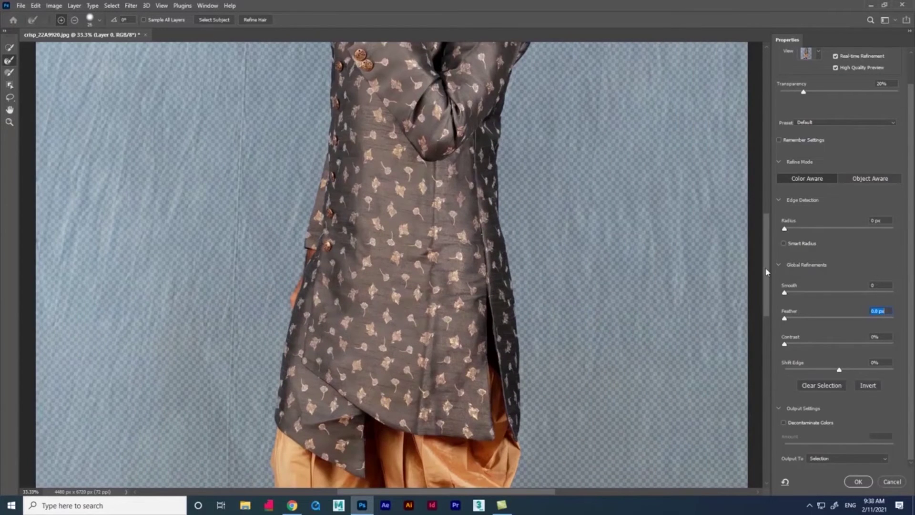
drag(767, 272, 766, 194)
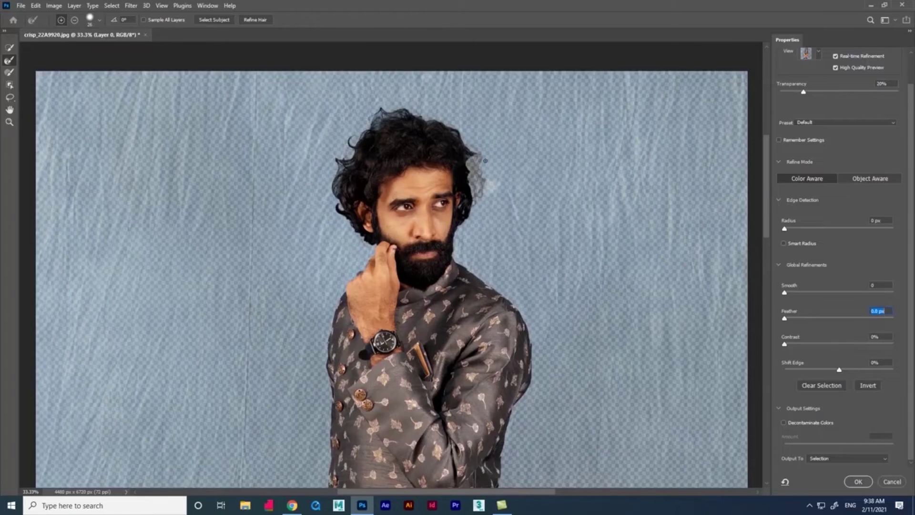
key(ctrl+plus)
drag(762, 204, 762, 185)
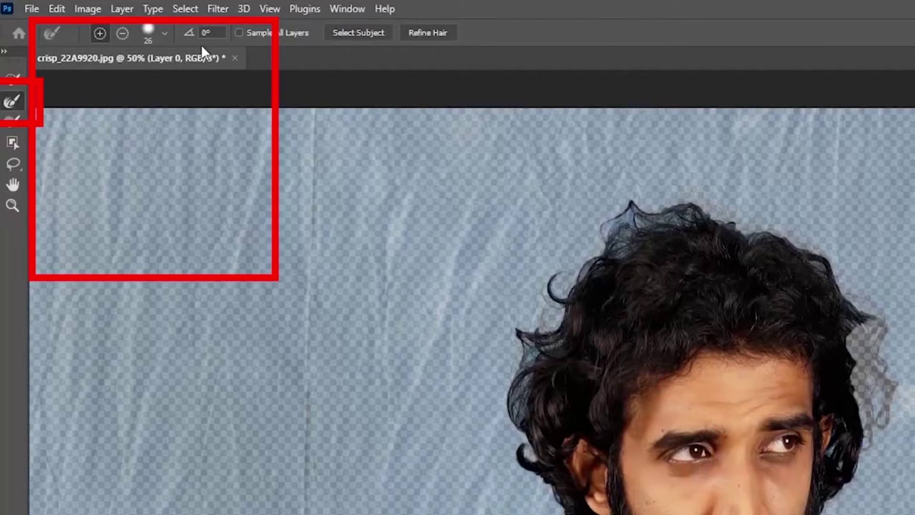
- Set the hardness of the Refine Edge brush to 49%
click(165, 34)
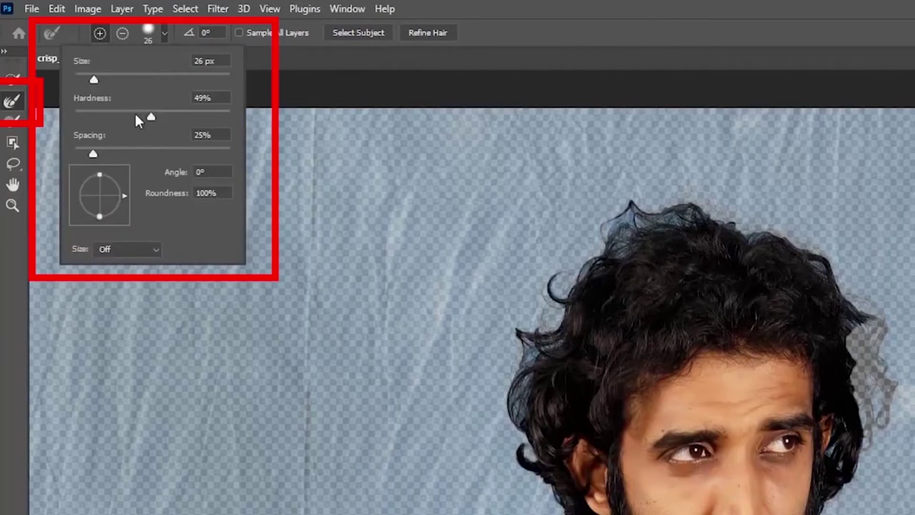
drag(153, 120, 150, 120)
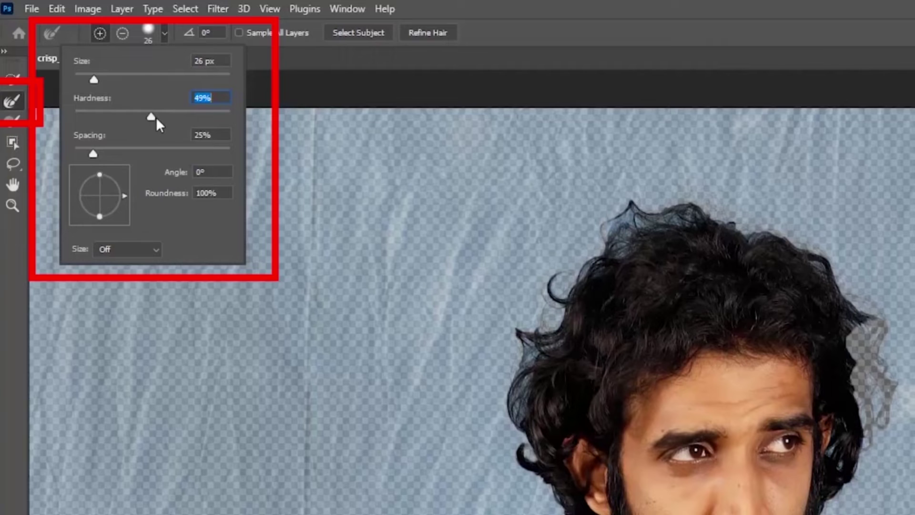
click(362, 64)
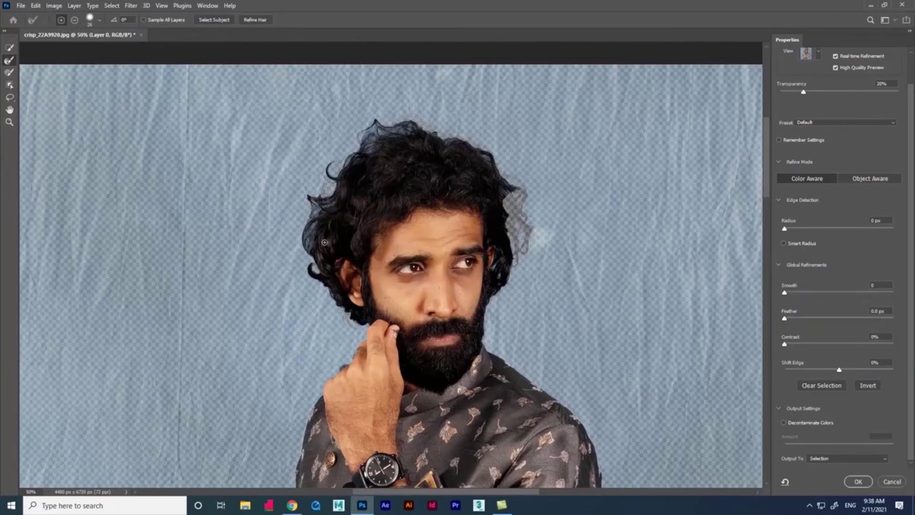
scroll(314, 240, right, 1)
key(ctrl+1)
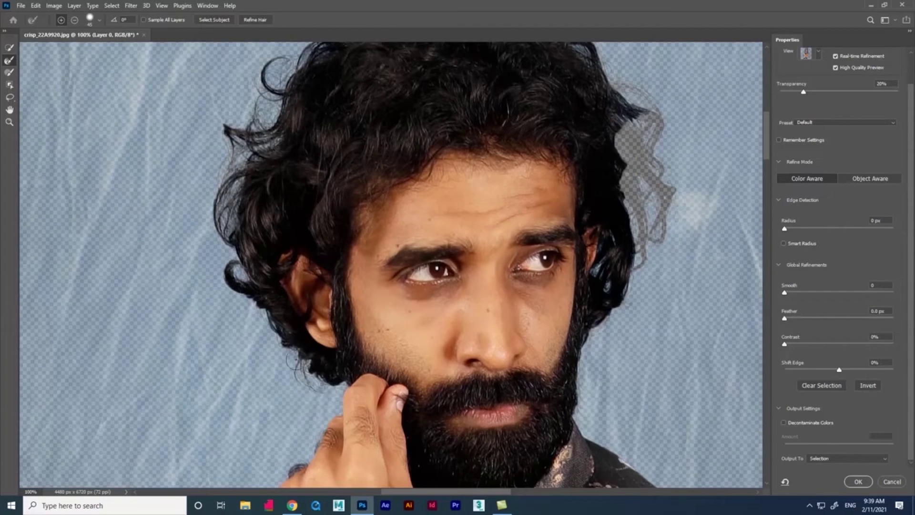
- Brush with Refine Edge over the curls on the far side of the head and along the upper hair to recover the strands
mouse_move(619, 293)
mouse_down()
mouse_move(608, 247)
mouse_move(668, 299)
mouse_move(637, 200)
mouse_move(663, 185)
mouse_up()
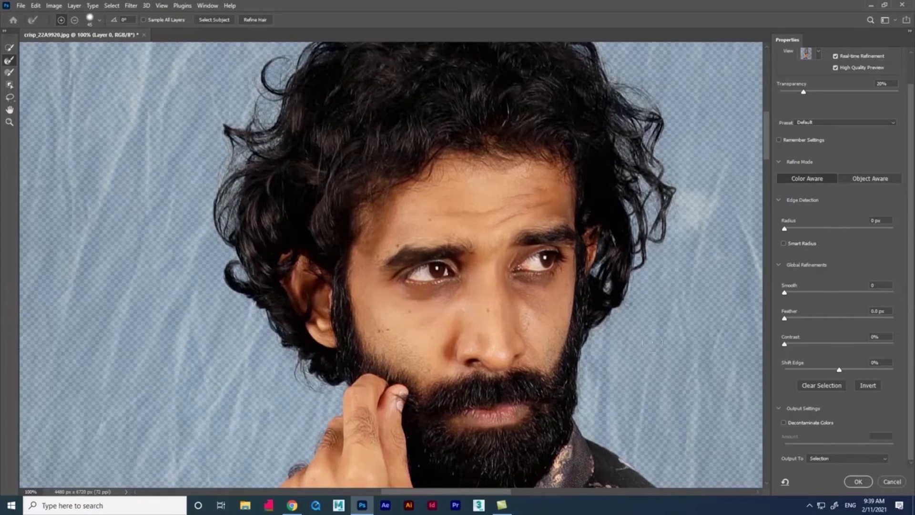
drag(767, 150, 767, 136)
mouse_move(615, 192)
mouse_down()
mouse_move(546, 167)
mouse_move(521, 146)
mouse_move(515, 122)
mouse_move(455, 113)
mouse_move(461, 116)
mouse_move(337, 122)
mouse_move(375, 134)
mouse_move(431, 133)
mouse_up()
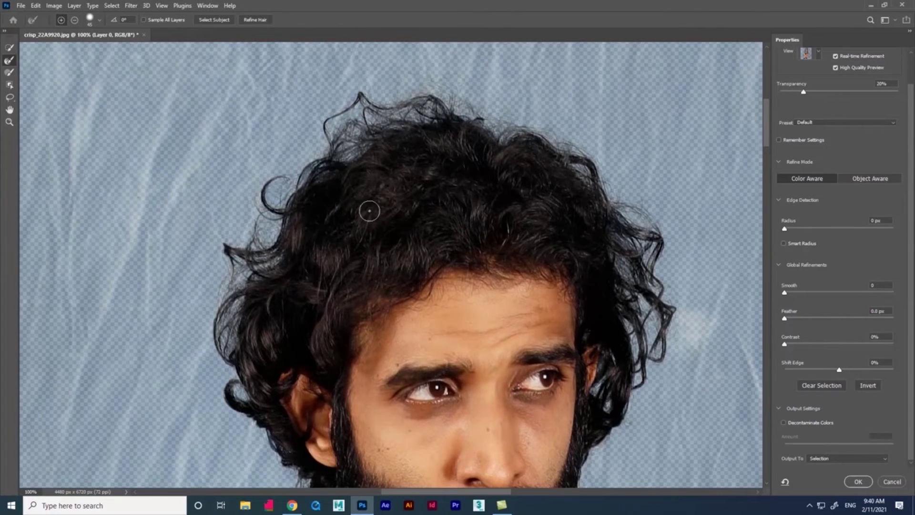
- Examine the selection edges around the face, beard, hand, coat and sleeve, and across the full figure
scroll(568, 329, down, 3)
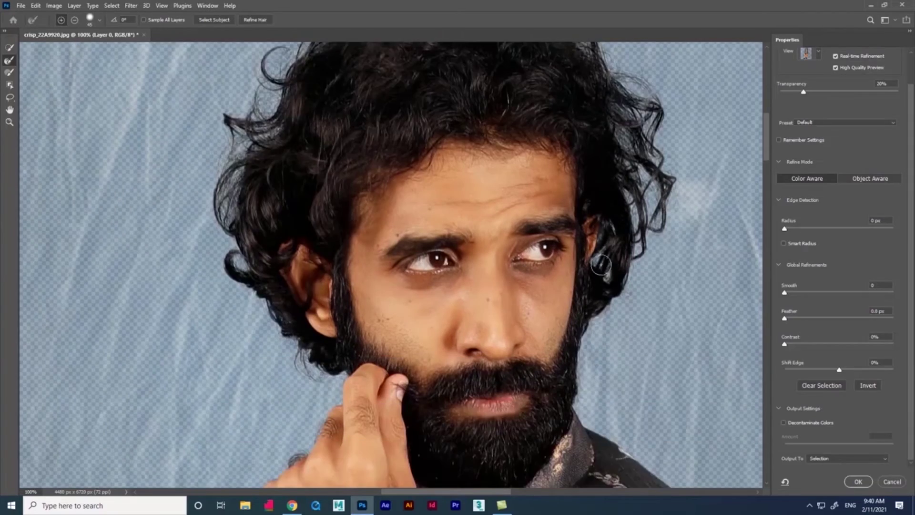
scroll(523, 278, down, 4)
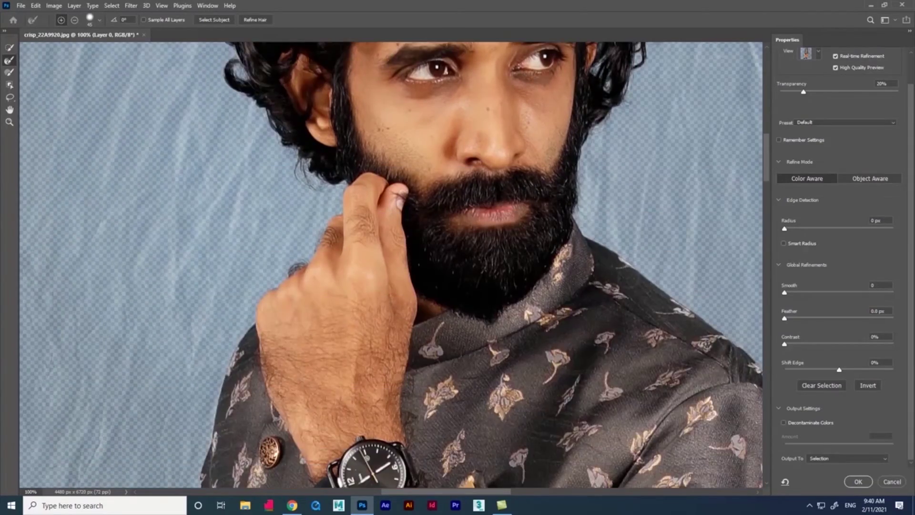
scroll(522, 278, down, 2)
scroll(343, 199, down, 5)
scroll(306, 273, up, 5)
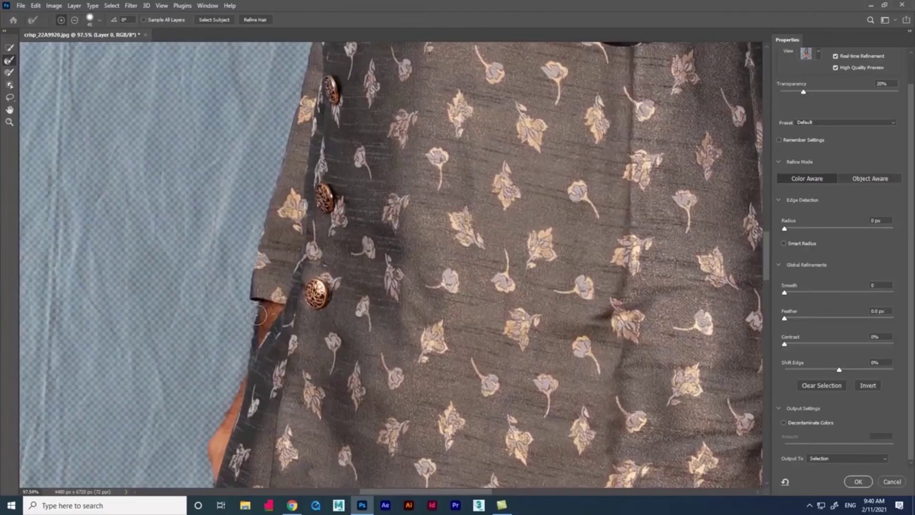
scroll(303, 416, up, 2)
scroll(303, 417, down, 5)
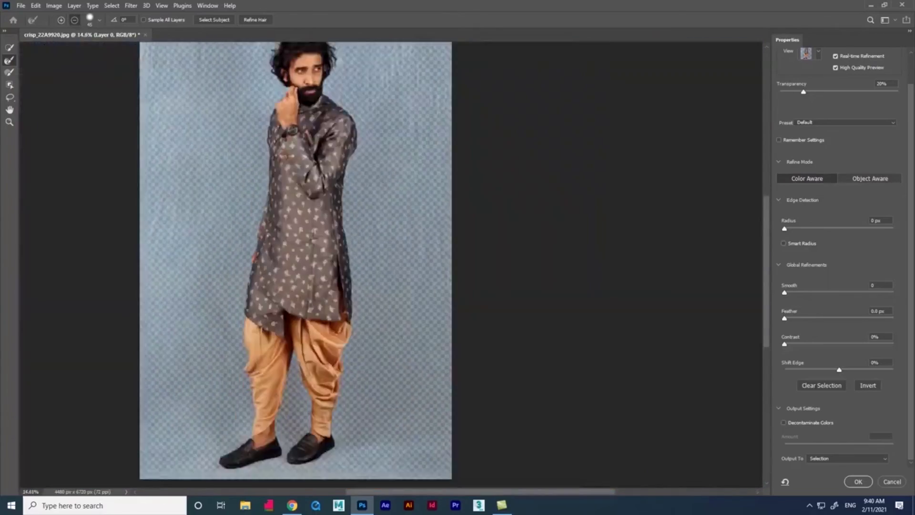
scroll(276, 213, up, 4)
scroll(198, 468, down, 2)
scroll(198, 467, down, 3)
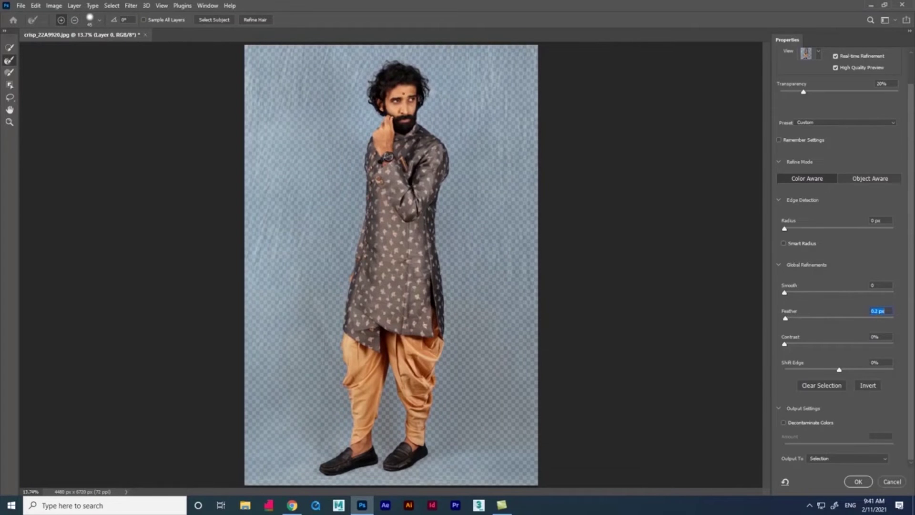
- Enable Decontaminate Colors in the output settings with the man's head in close view
key(ctrl+plus)
key(ctrl+plus)
key(ctrl+plus)
key(ctrl+plus)
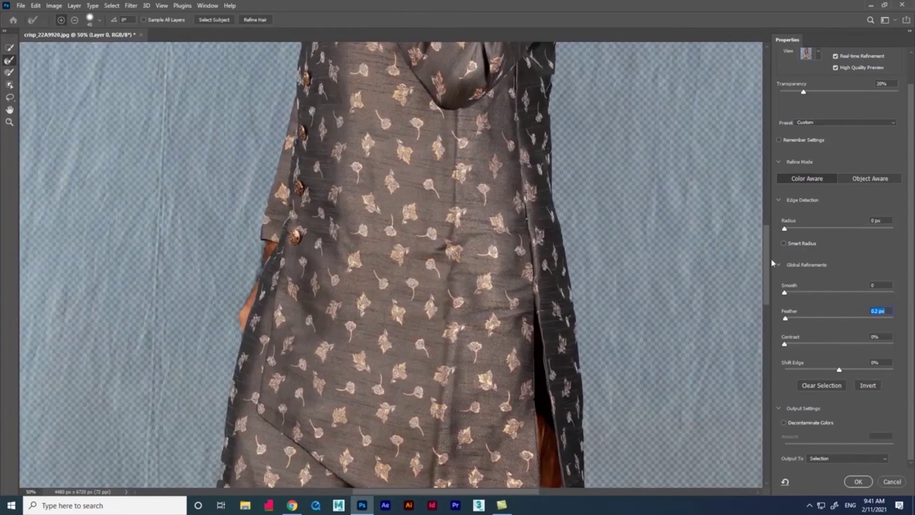
drag(767, 262, 765, 159)
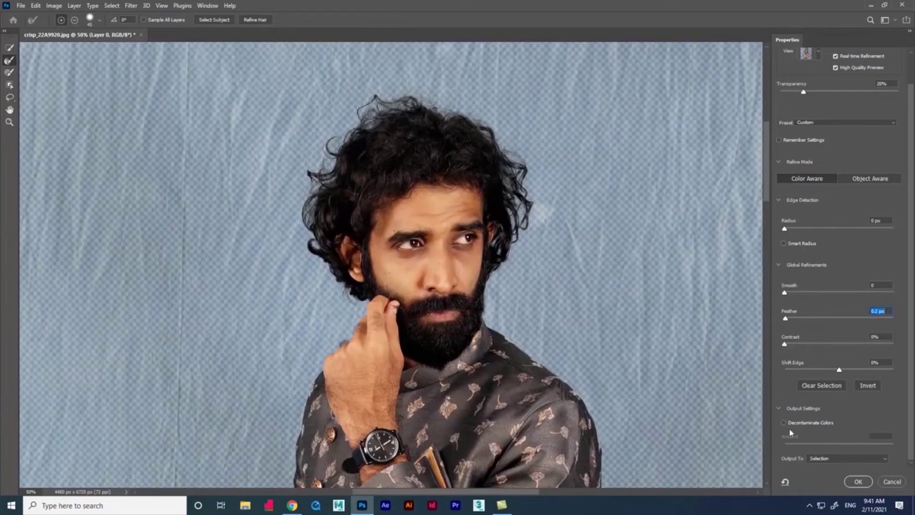
click(780, 409)
click(778, 408)
click(784, 423)
click(784, 423)
click(784, 424)
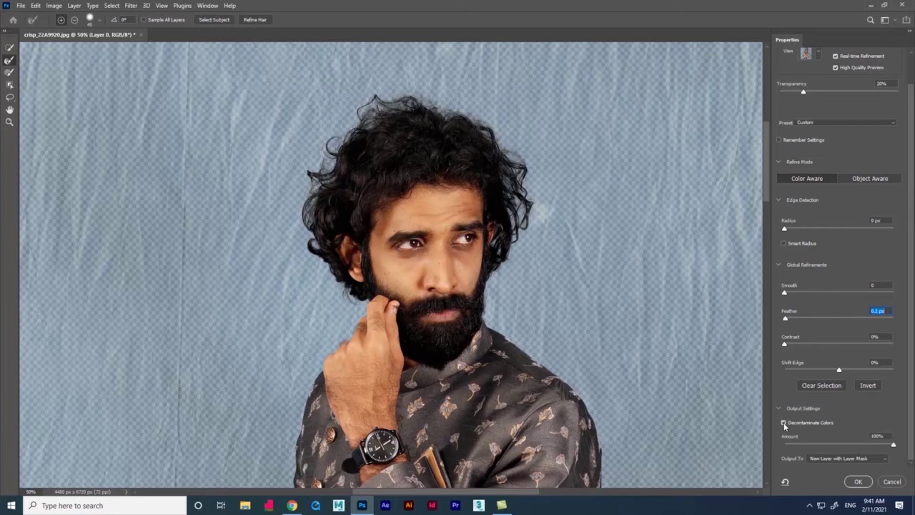
- Switch Decontaminate Colors off and on repeatedly to compare the color fringe around the hair, leaving it enabled
click(784, 423)
click(785, 423)
click(785, 423)
click(785, 423)
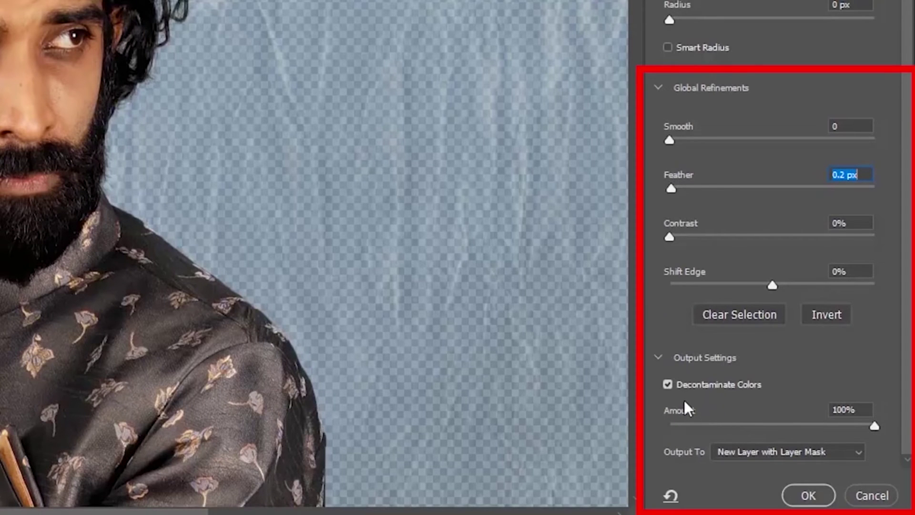
click(668, 385)
click(668, 385)
- Output the refined selection as New Layer with Layer Mask and apply it
click(762, 454)
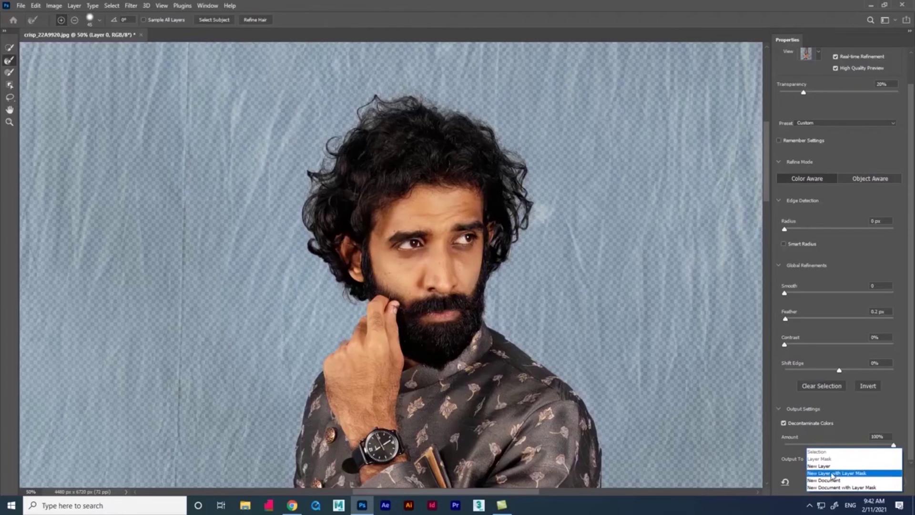
click(835, 474)
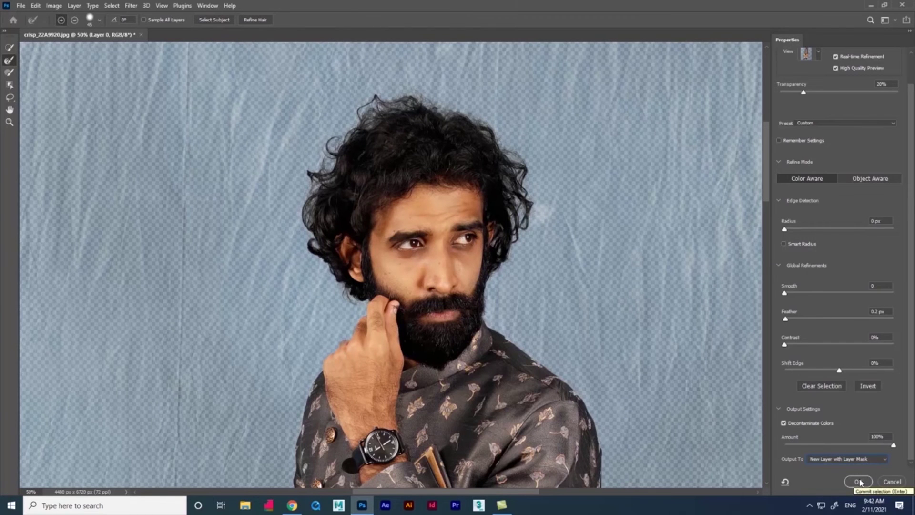
click(848, 482)
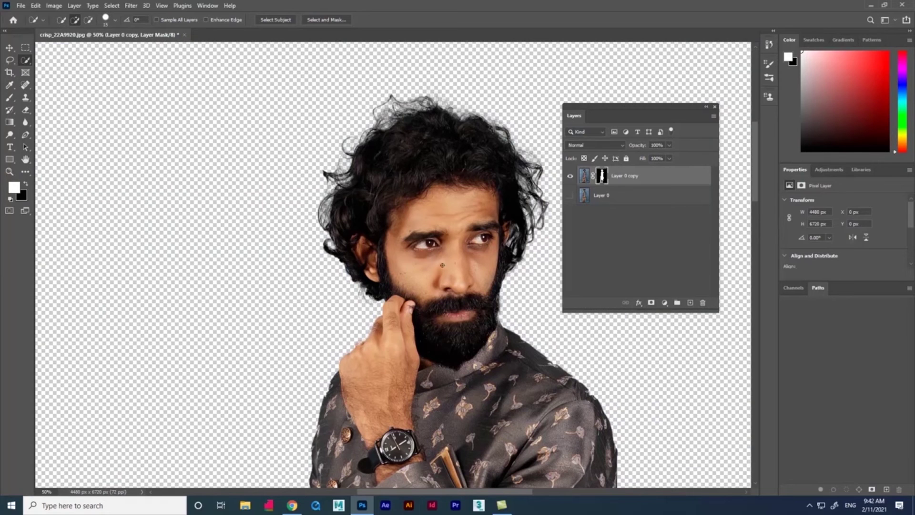
- Add a red (#ff0000) Solid Color fill layer and place it directly beneath the masked cutout layer
scroll(467, 229, left, 2)
scroll(459, 256, right, 4)
scroll(492, 266, down, 2)
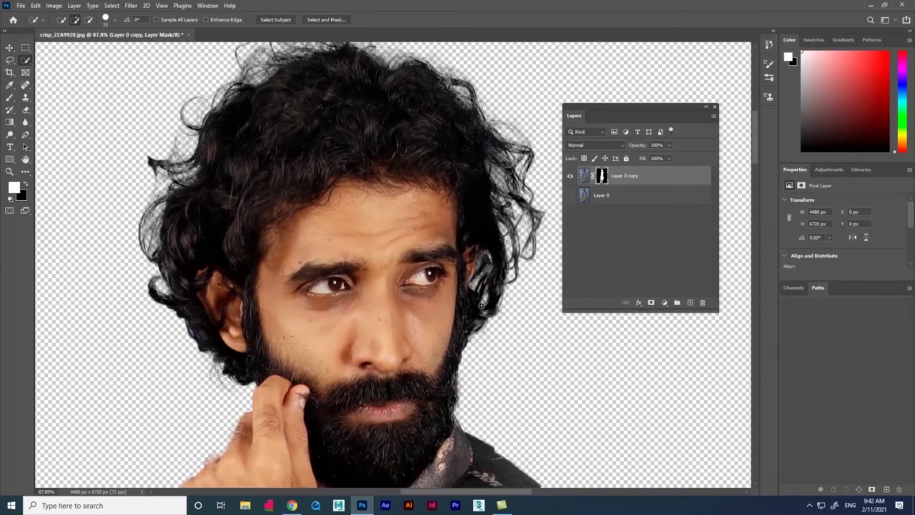
scroll(511, 279, down, 6)
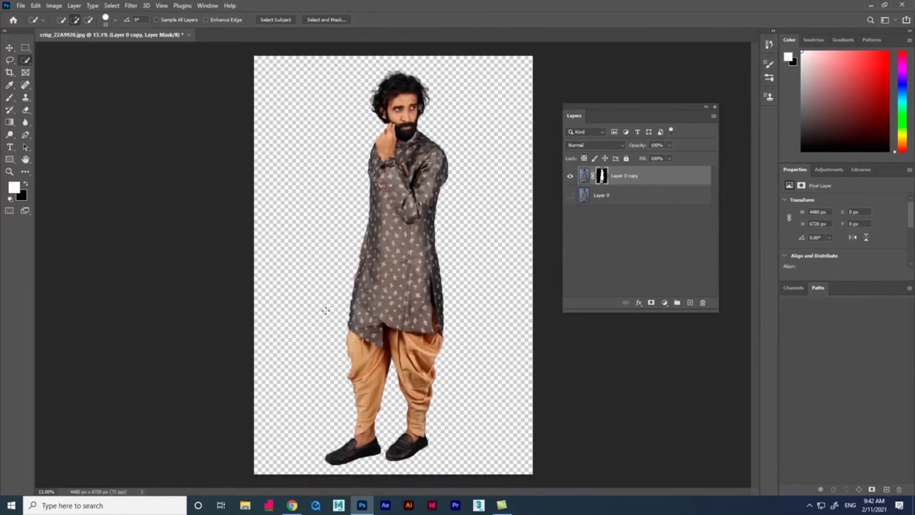
scroll(350, 389, up, 2)
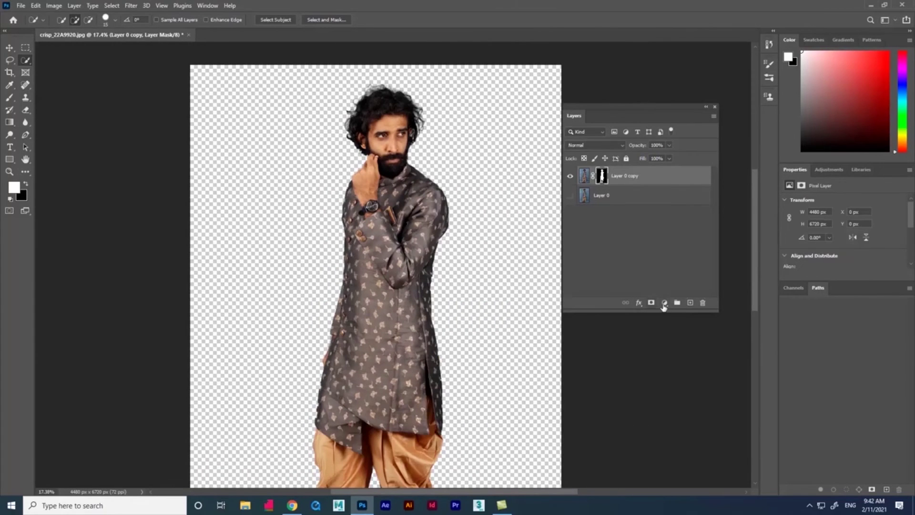
click(665, 304)
click(676, 312)
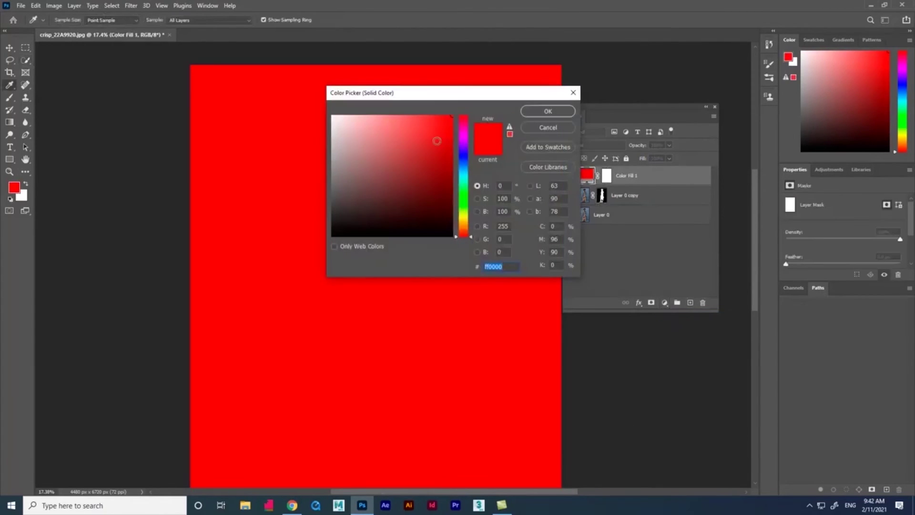
click(556, 111)
drag(657, 178, 654, 205)
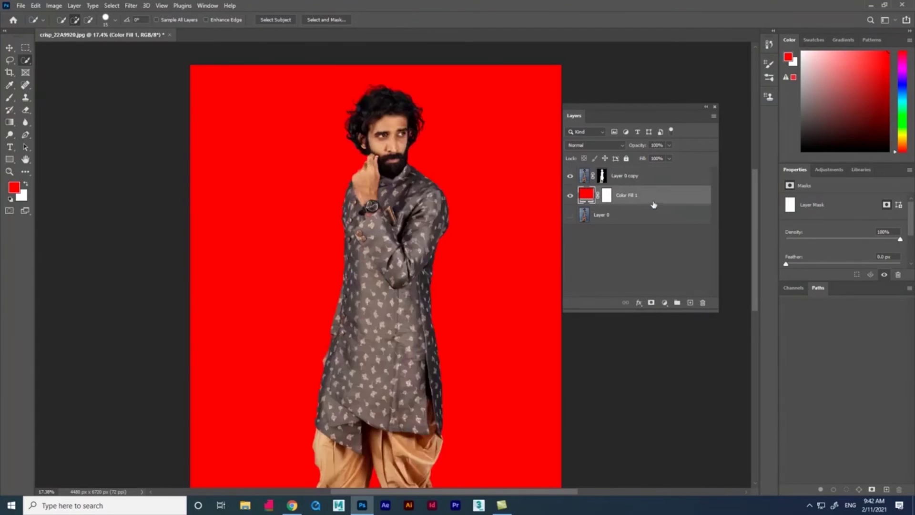
- Check the hair edges against the red fill and reopen the cutout's layer mask in Select and Mask
scroll(244, 252, up, 10)
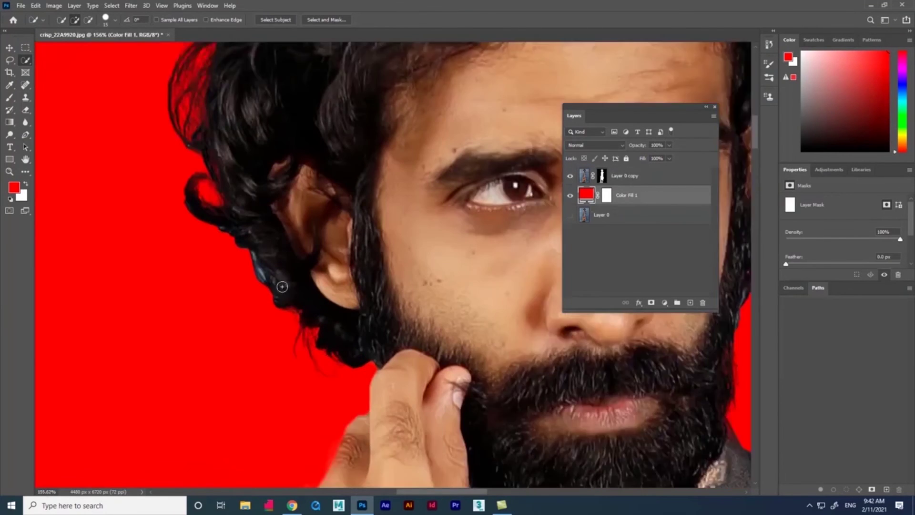
scroll(244, 252, down, 2)
scroll(382, 274, down, 5)
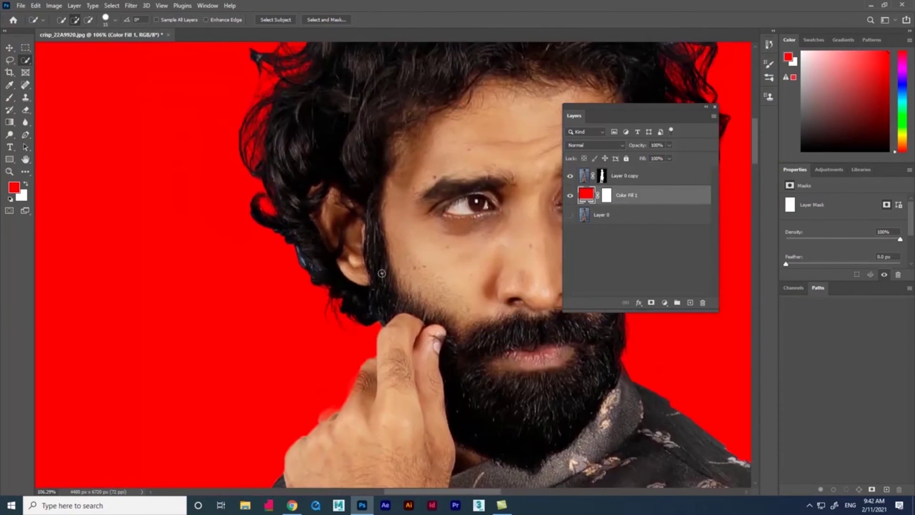
click(574, 175)
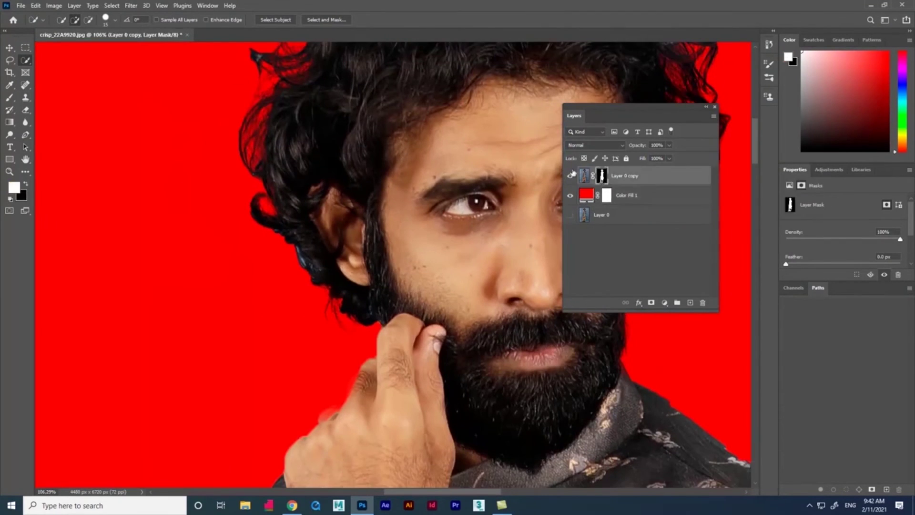
double_click(602, 177)
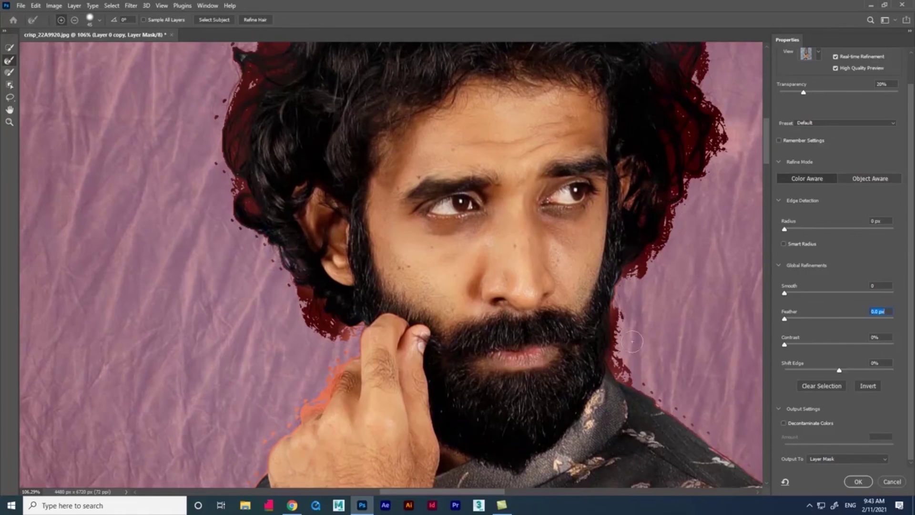
- Review the mask around the head, commit it back to the layer mask, and inspect the cutout against the red fill
drag(766, 155, 769, 137)
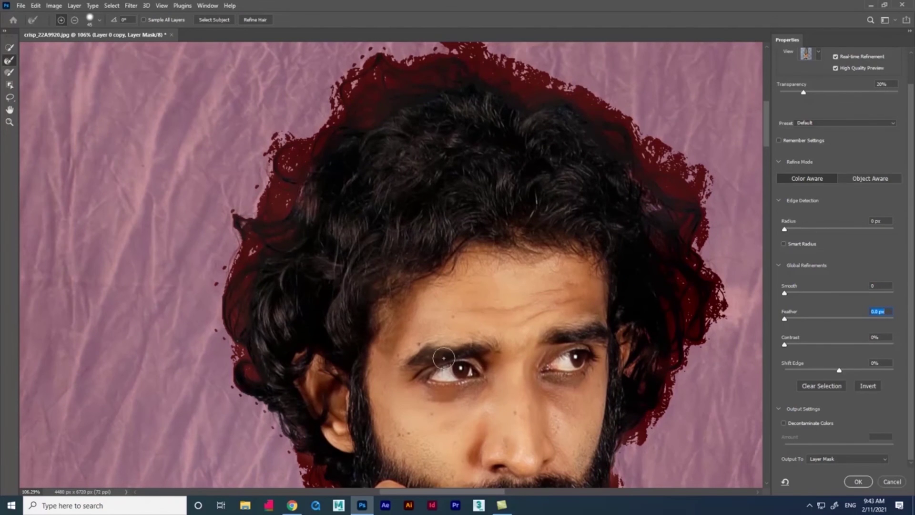
drag(767, 141, 767, 163)
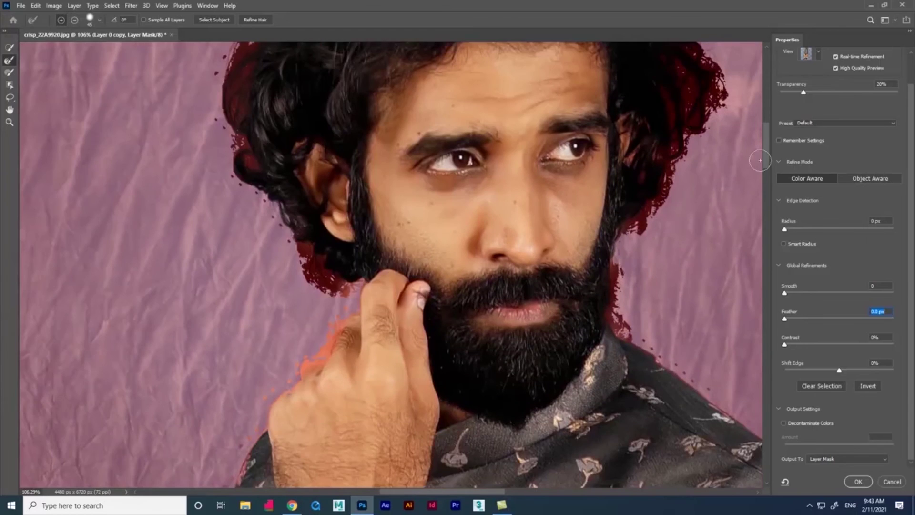
key(ctrl+0)
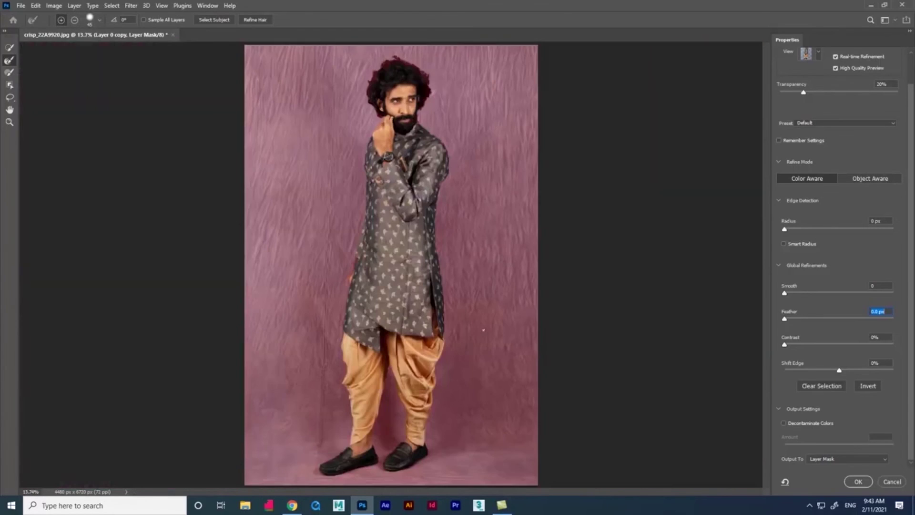
click(859, 482)
scroll(411, 72, up, 6)
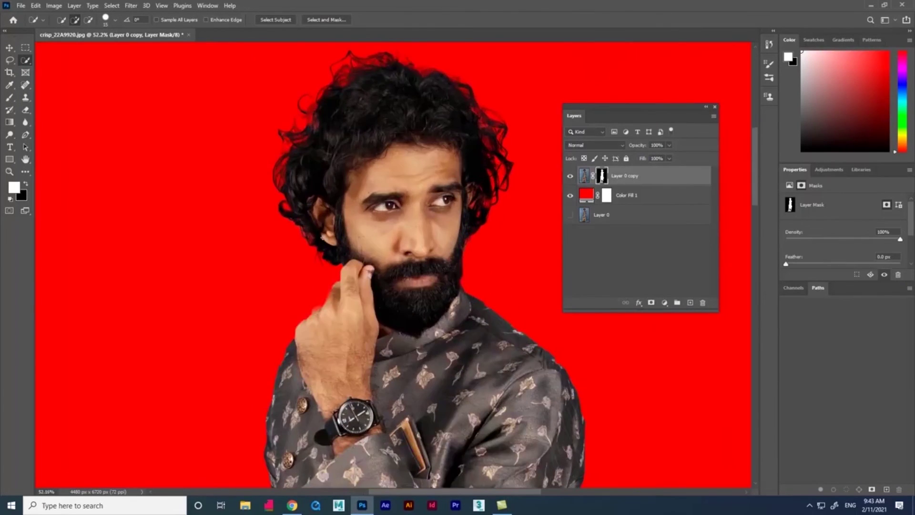
scroll(315, 246, up, 3)
scroll(314, 243, down, 3)
scroll(405, 153, down, 5)
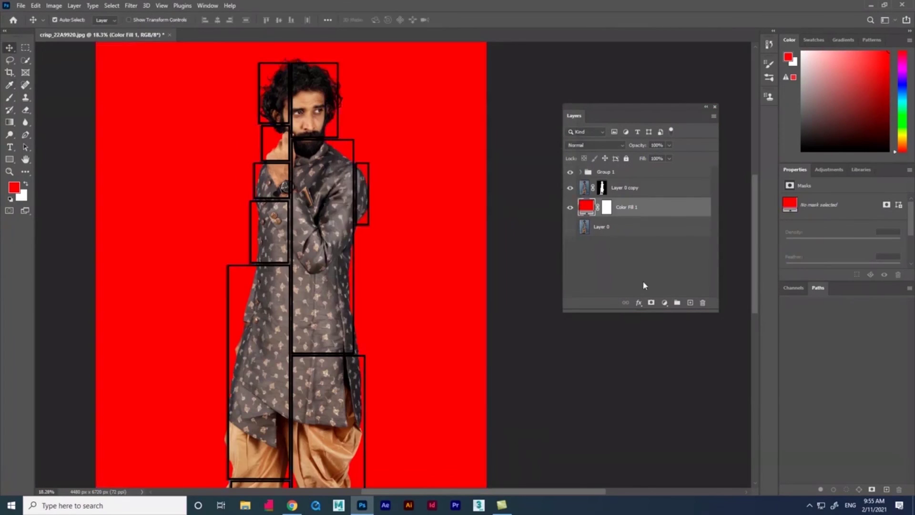
- Hide the red color fill layer and show the original photo layer beneath the cutout
click(665, 302)
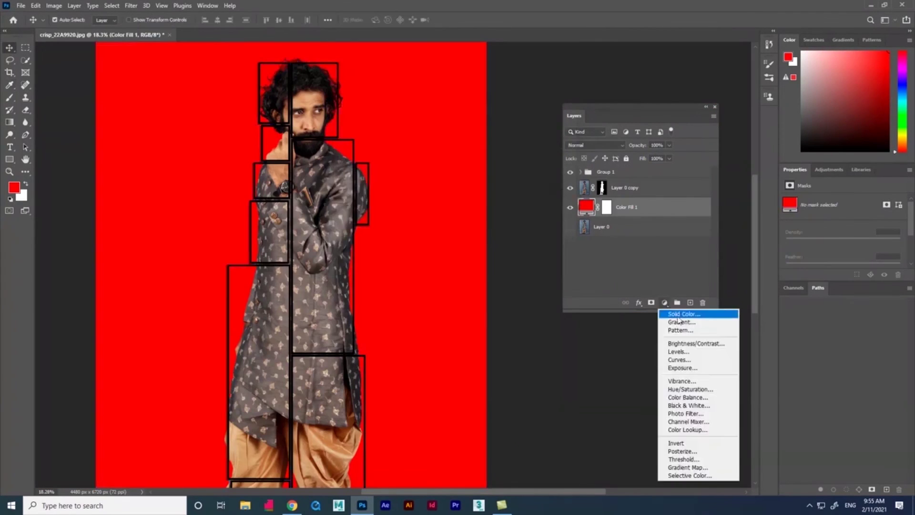
click(608, 212)
scroll(405, 236, up, 2)
scroll(432, 200, down, 1)
click(571, 207)
click(570, 227)
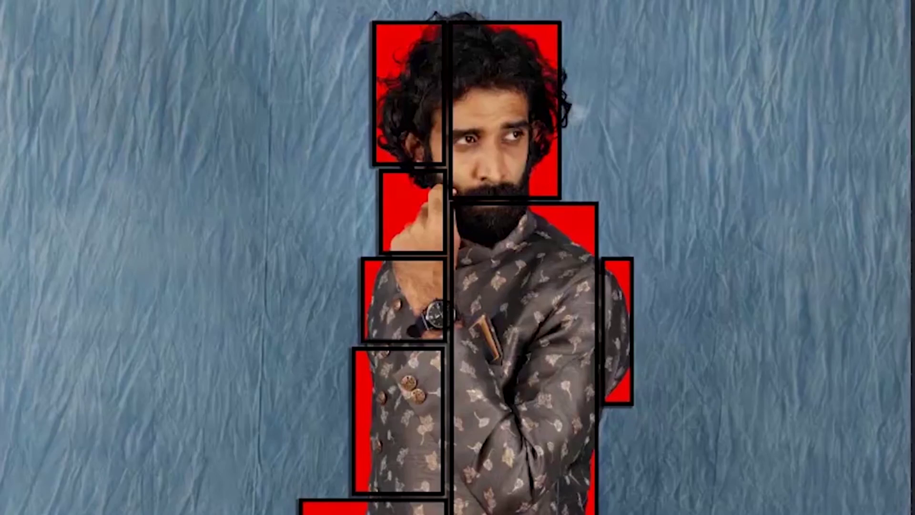